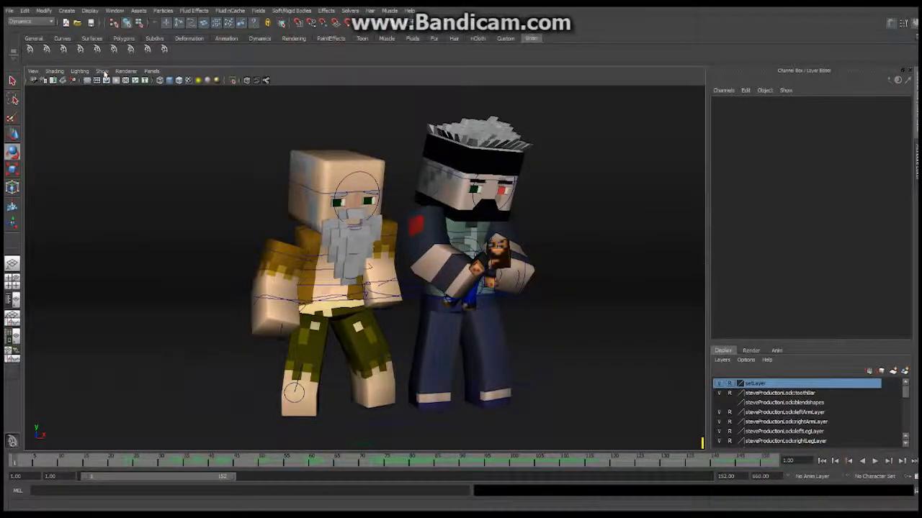
left_click(102, 71)
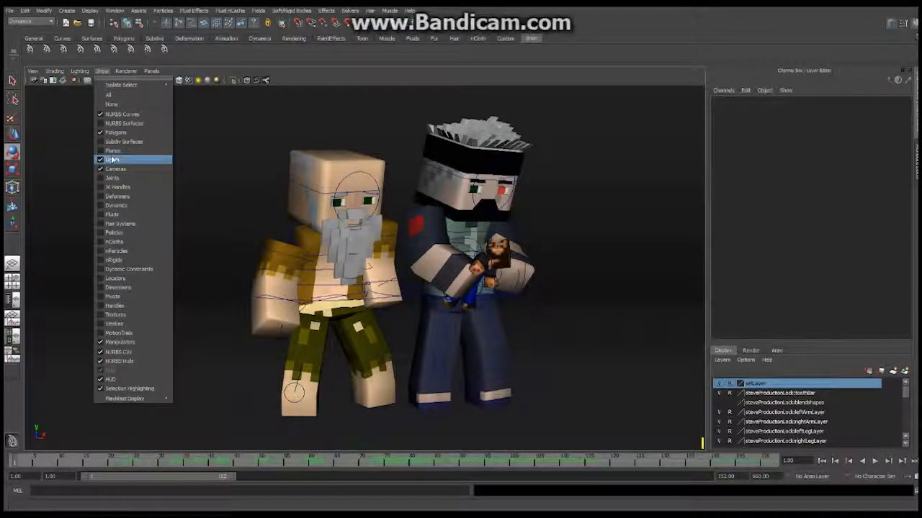
left_click(313, 81)
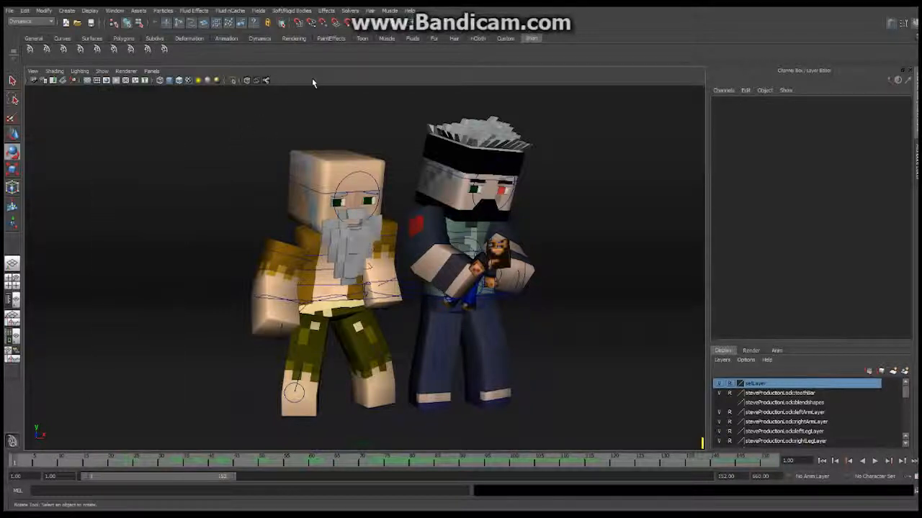
Detach the list of light types as a floating palette and place it in the upper corner of the viewport
left_click(66, 11)
mouse_move(82, 63)
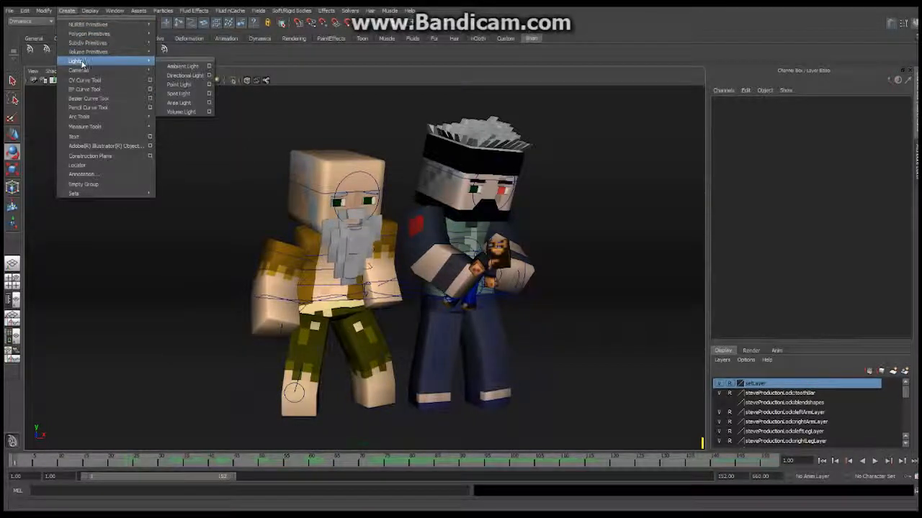
left_click(183, 60)
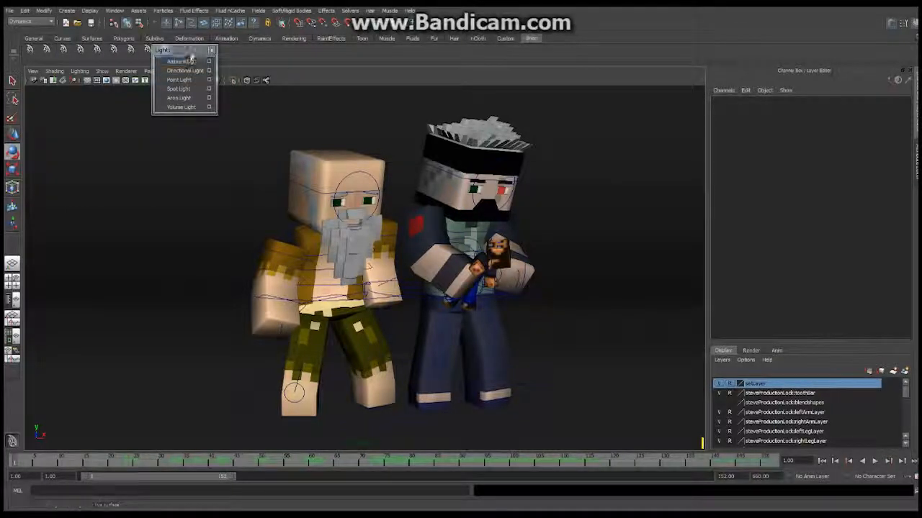
left_click_drag(191, 59, 81, 105)
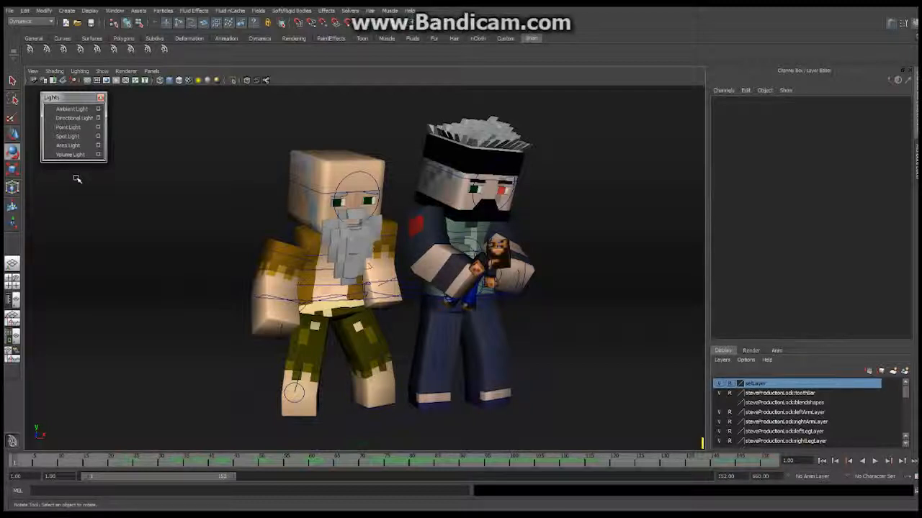
Try out an ambient light raised to about 16 units in Y, and delete it
left_click(79, 110)
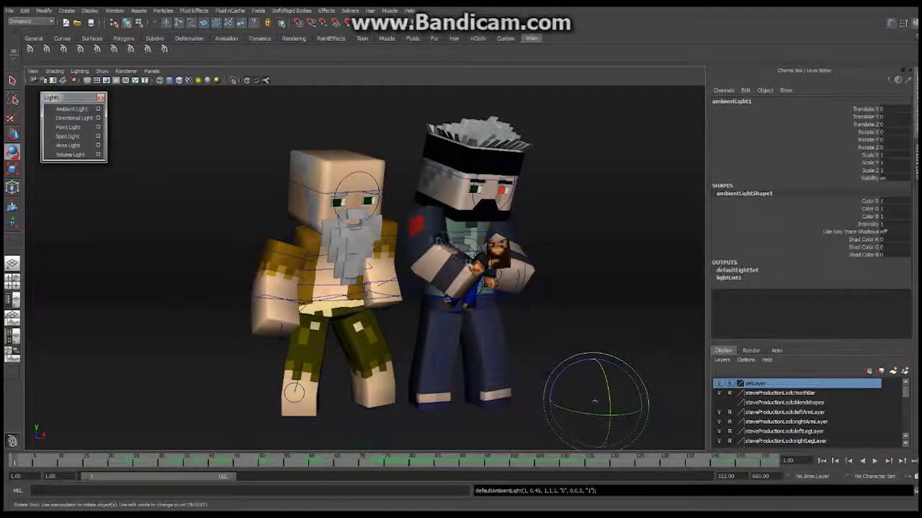
left_click(12, 134)
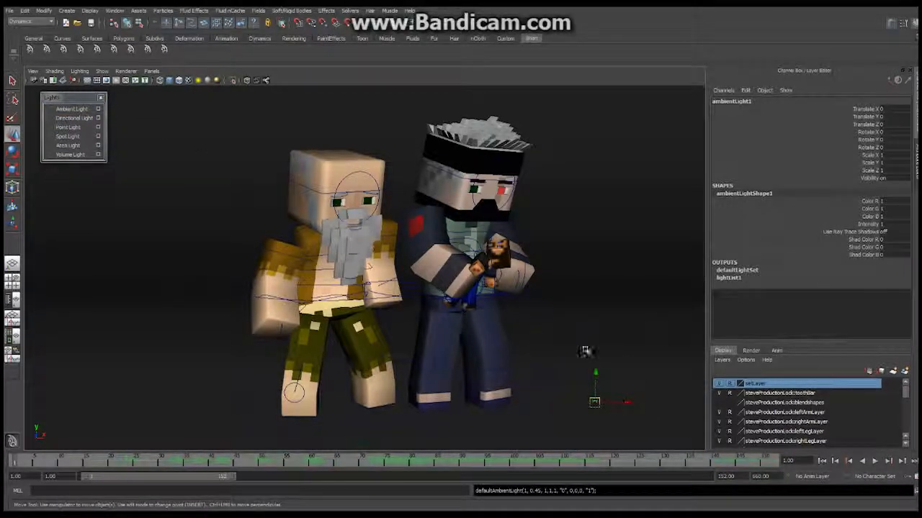
left_click_drag(597, 373, 602, 241)
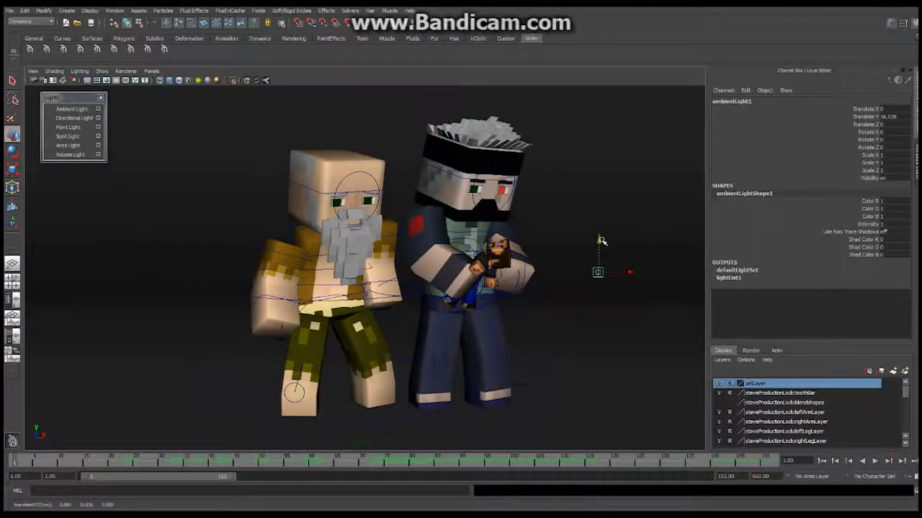
key("Delete")
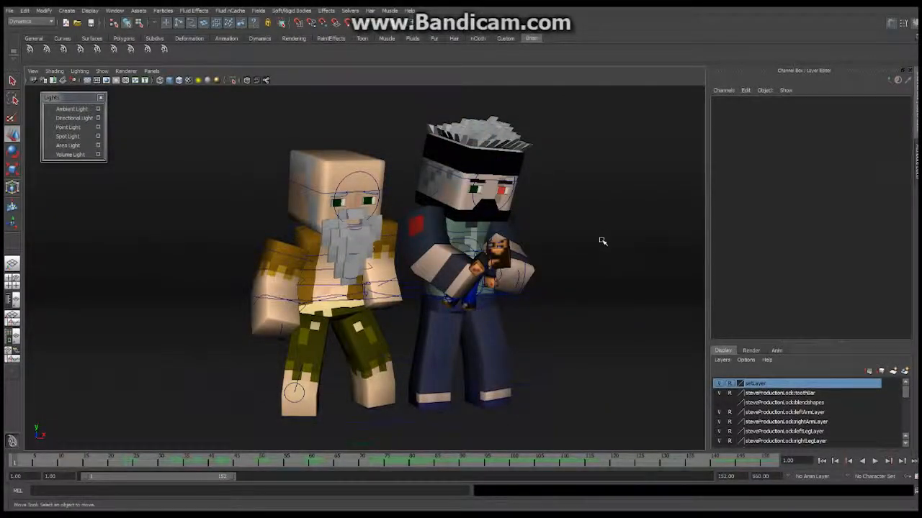
Try out a directional light about 19.5 units up, rotated about -20.5, 18.2 and -4.7 degrees in X, Y and Z, and remove it
left_click(67, 118)
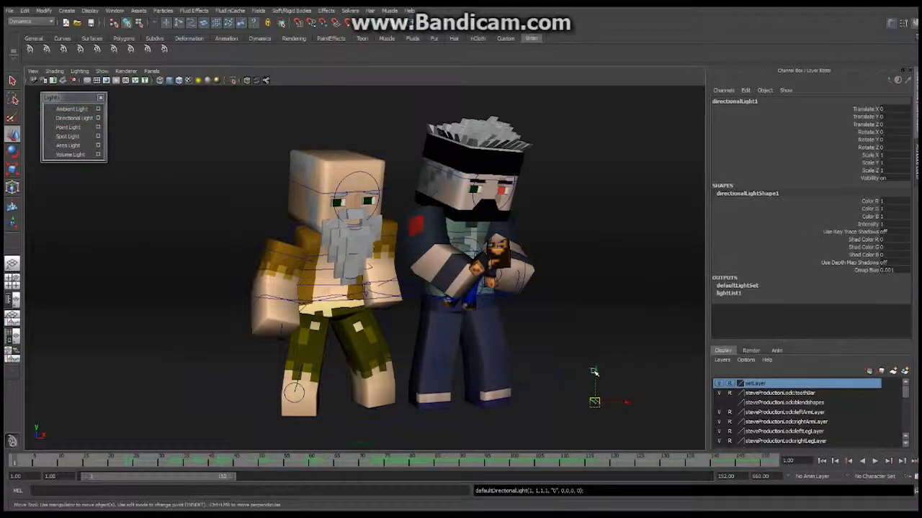
left_click_drag(597, 372, 610, 234)
key("e")
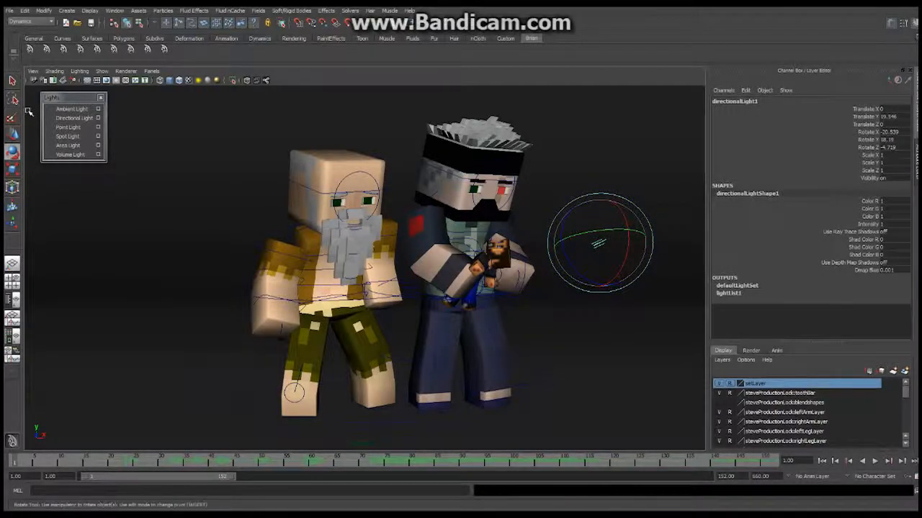
key("q")
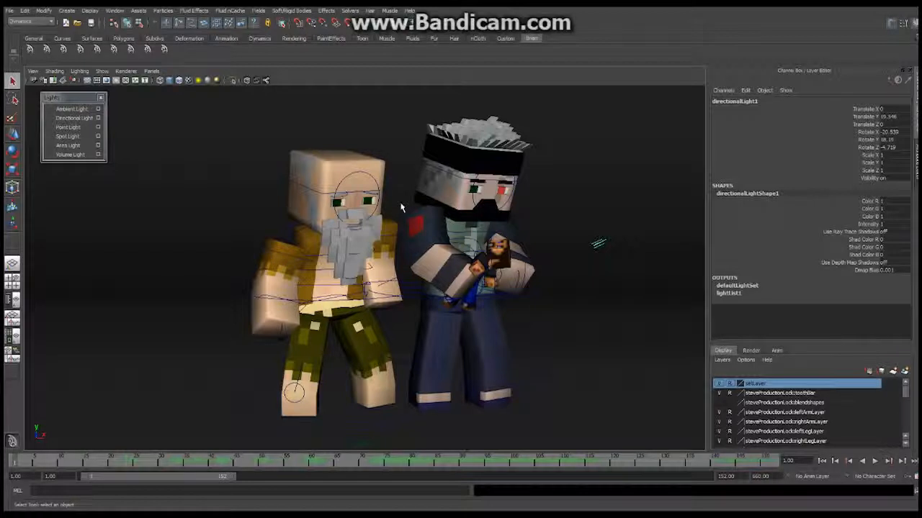
left_click(401, 208)
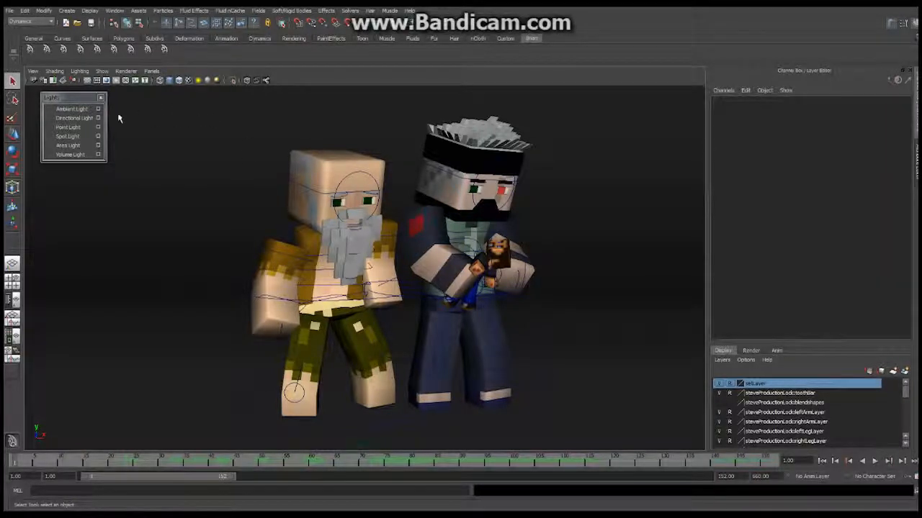
Create a point light and raise it to about 17.3 units in Y beside the characters
left_click(74, 128)
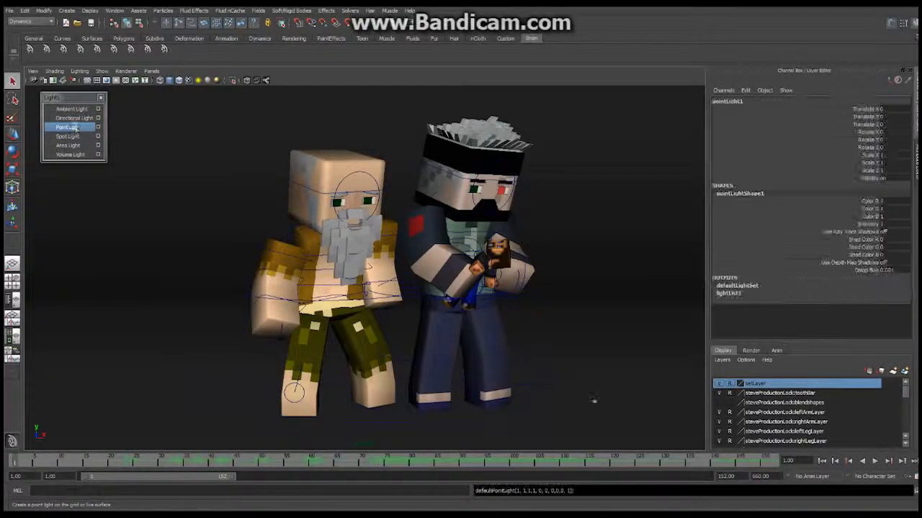
left_click(13, 135)
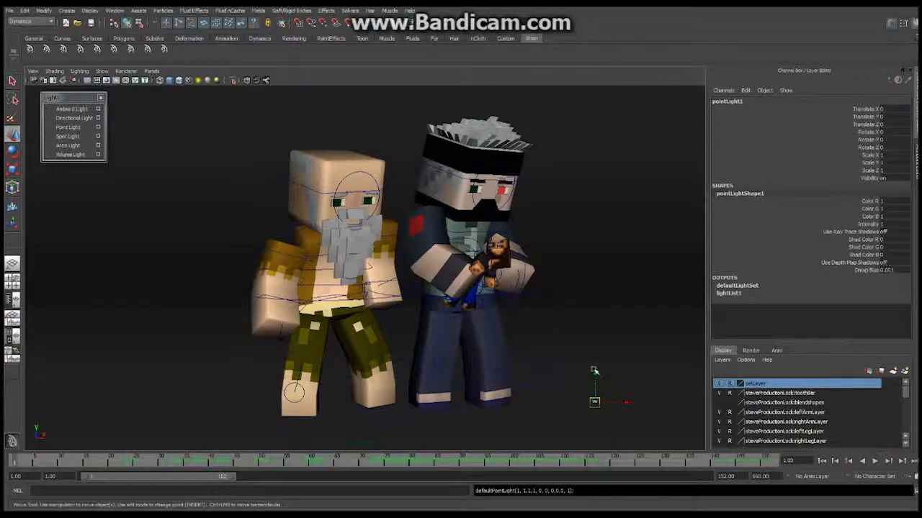
left_click_drag(594, 372, 580, 222)
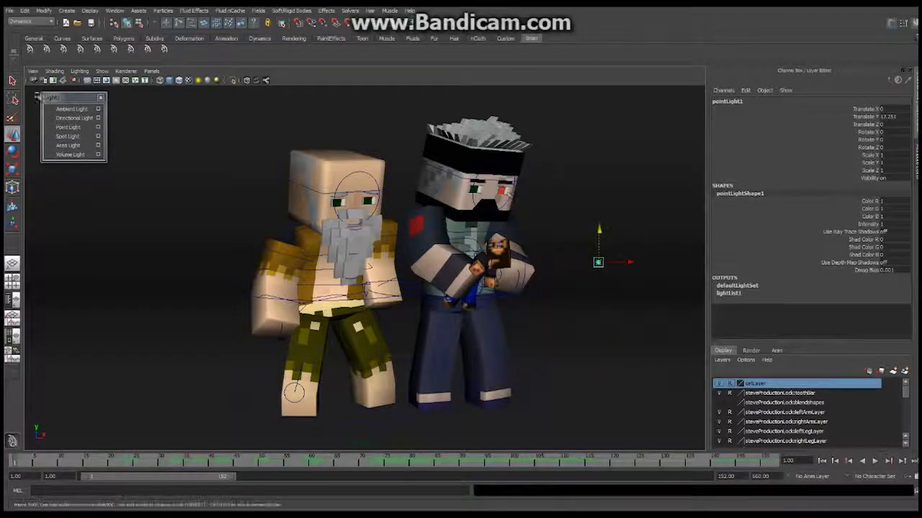
left_click(12, 82)
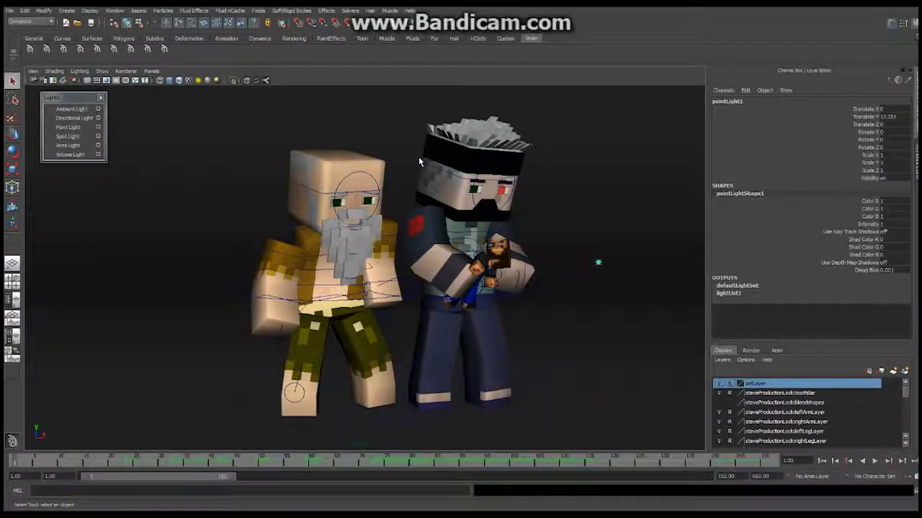
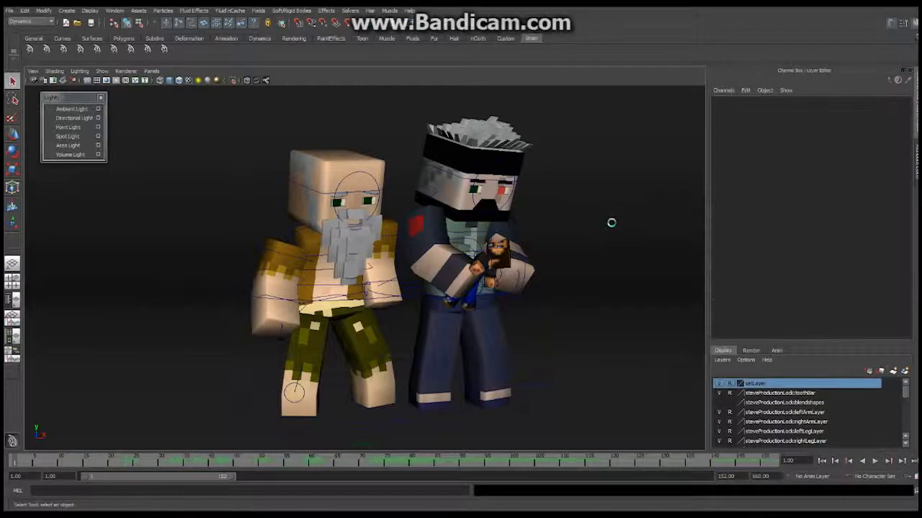
Create a volume light and position it in front of the characters at about X -7, Y 25.4, Z 28.6
left_click(71, 154)
left_click(13, 135)
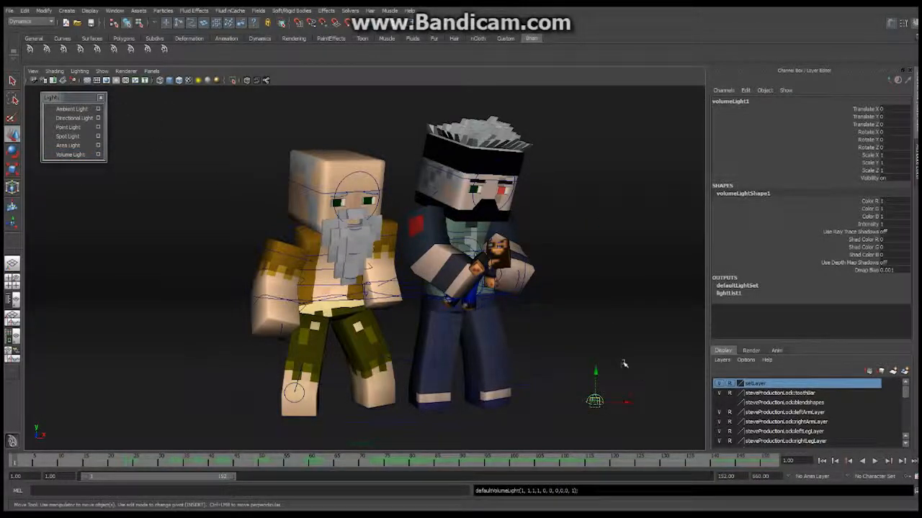
left_click_drag(595, 371, 576, 152)
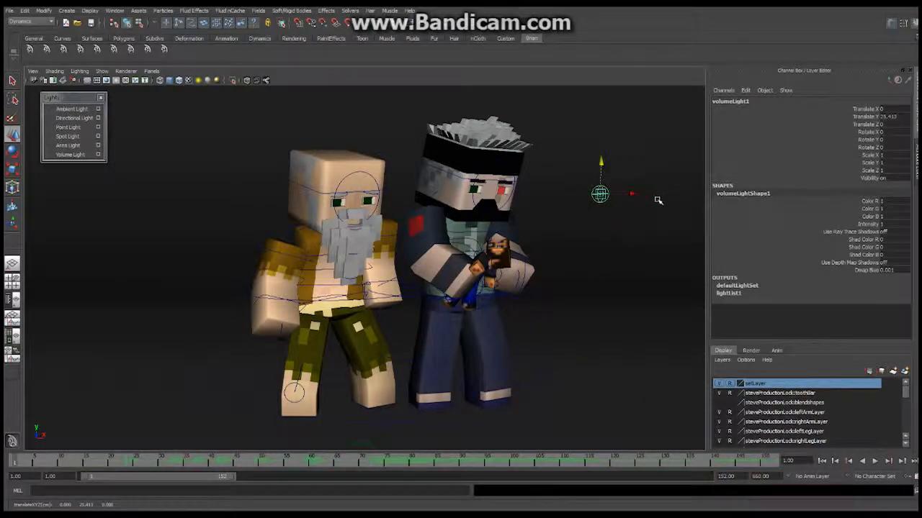
left_click_drag(638, 195, 432, 193)
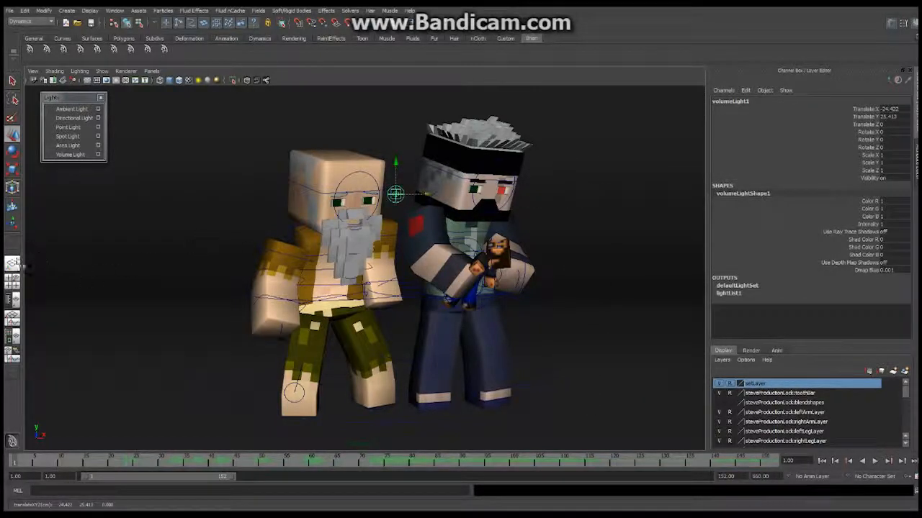
scroll(52, 269, "down", 3)
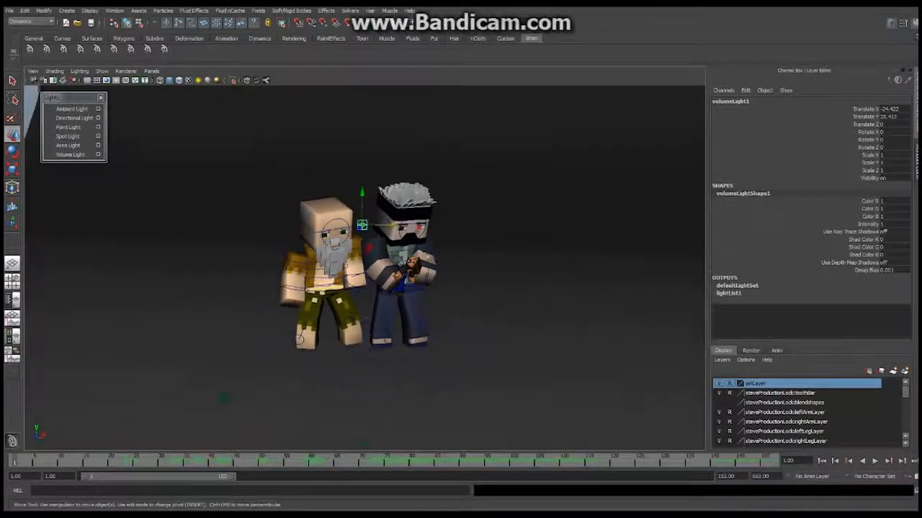
left_click_drag(393, 219, 450, 279, "alt")
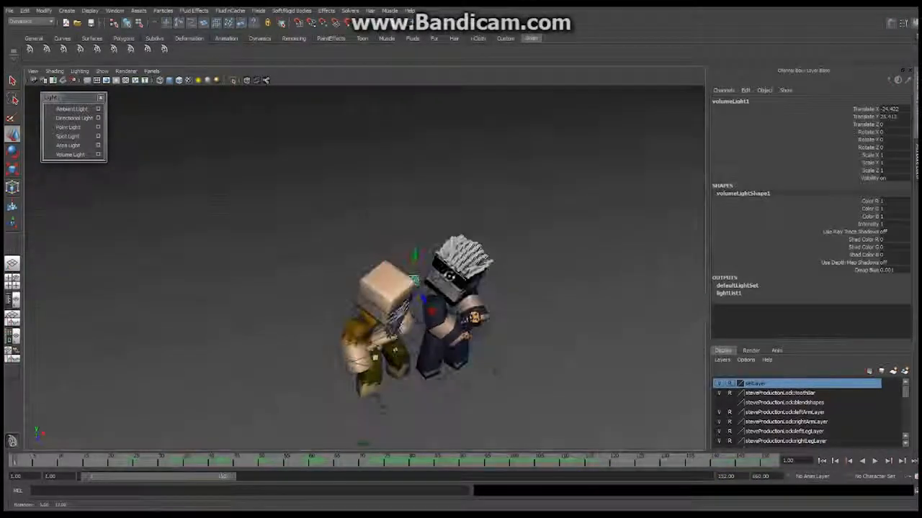
left_click_drag(425, 308, 600, 356)
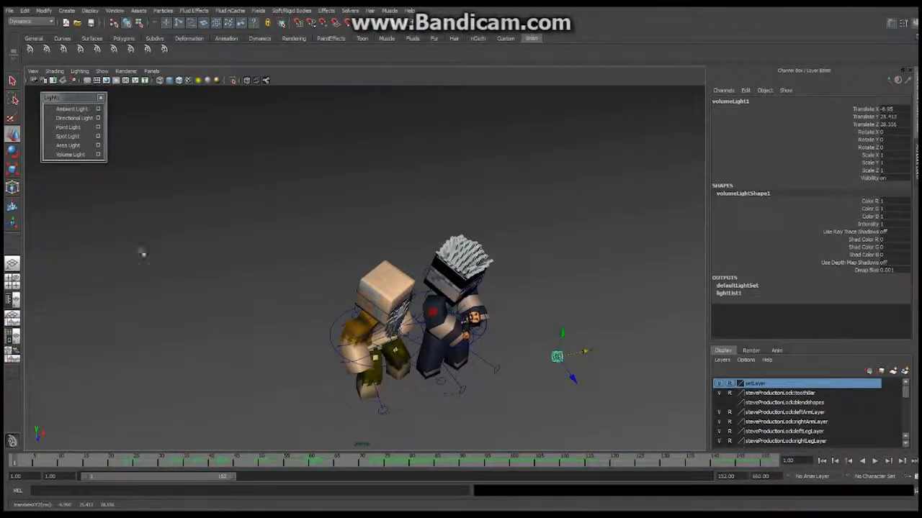
Looking through camera1, set the volume light's scale to 10 in X, Y and Z and shift it along X towards the characters
left_click(152, 70)
mouse_move(168, 88)
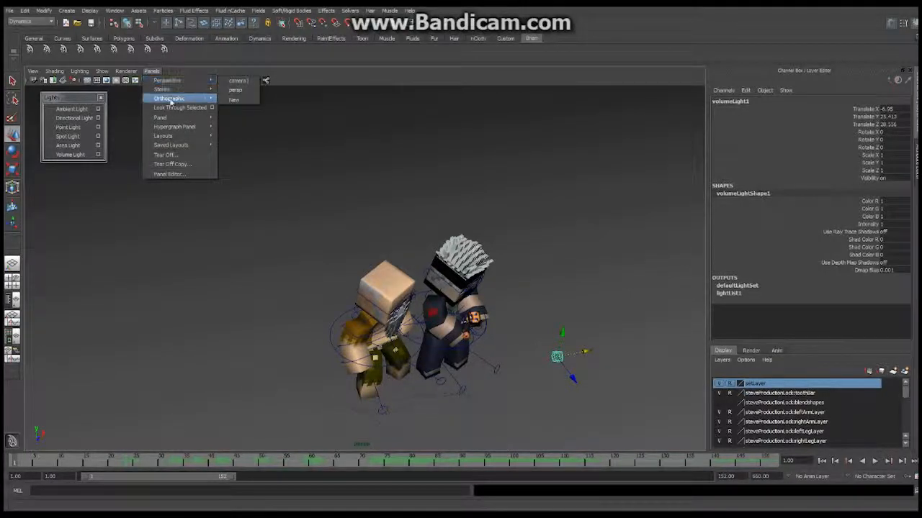
left_click(234, 82)
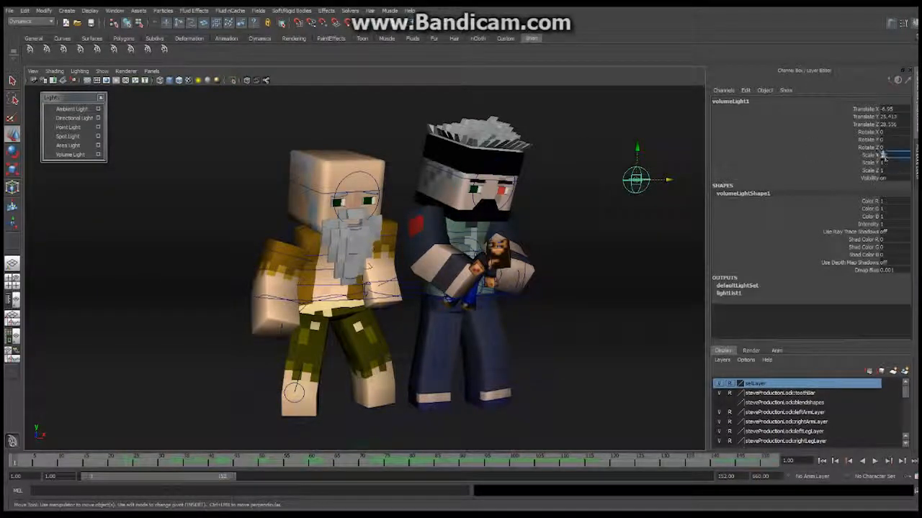
left_click_drag(883, 155, 884, 171)
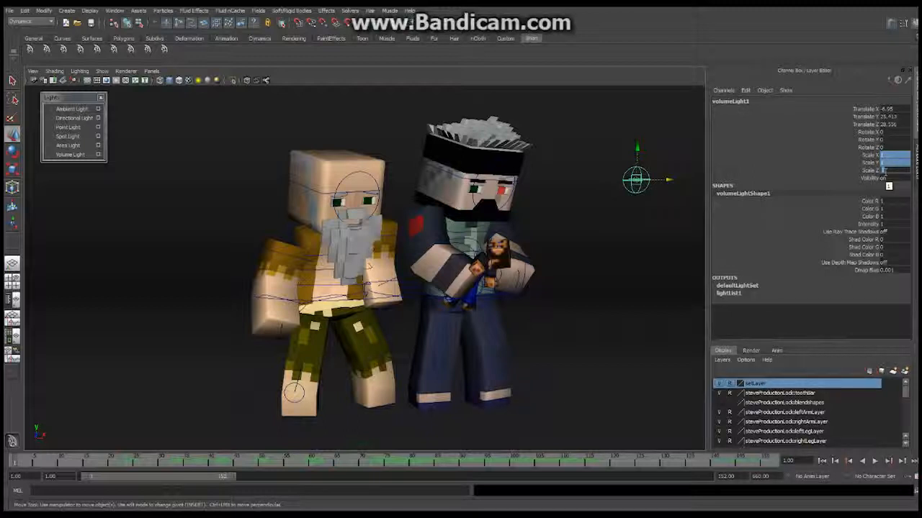
type("10")
key("Return")
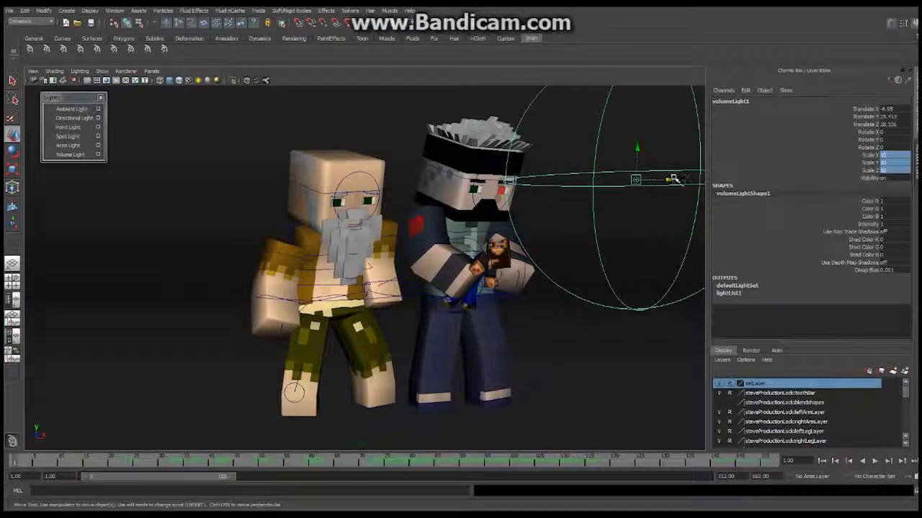
left_click_drag(669, 179, 449, 181)
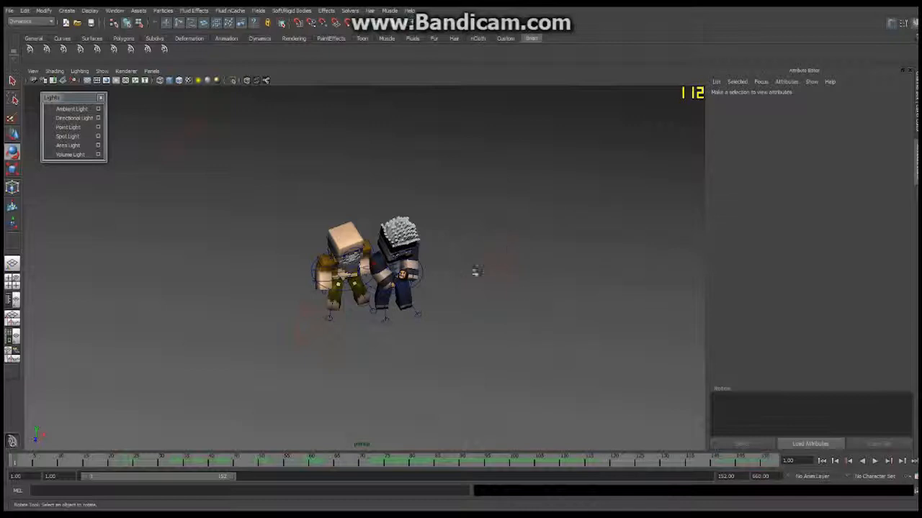
Inspect the scene from the key light's viewpoint and return to the camera1 view
left_click(499, 247)
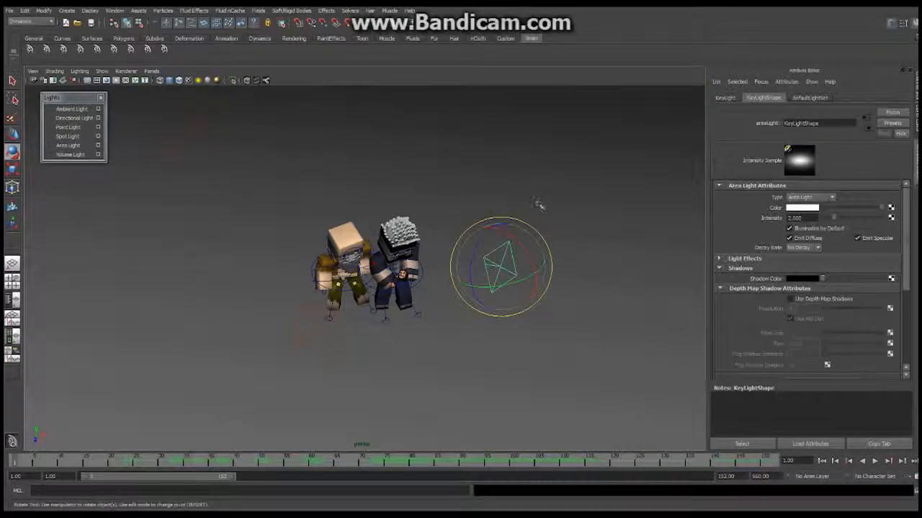
left_click(151, 70)
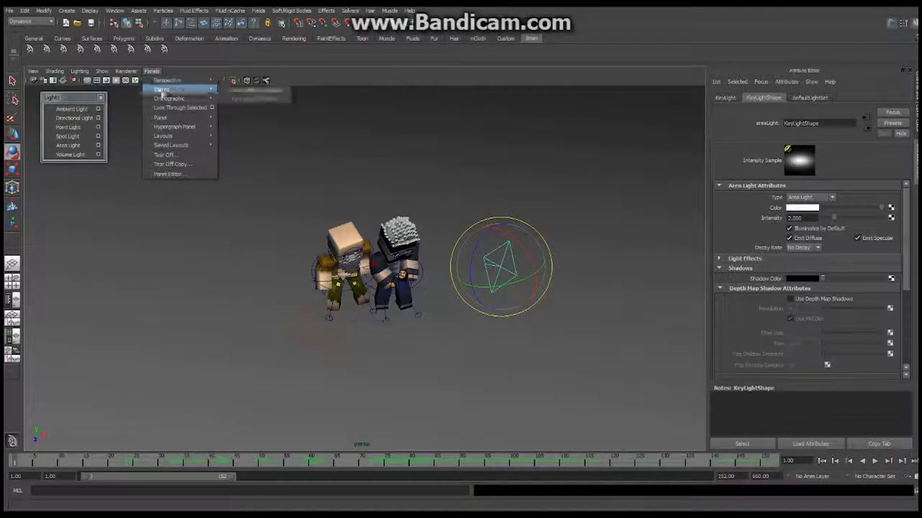
left_click(167, 110)
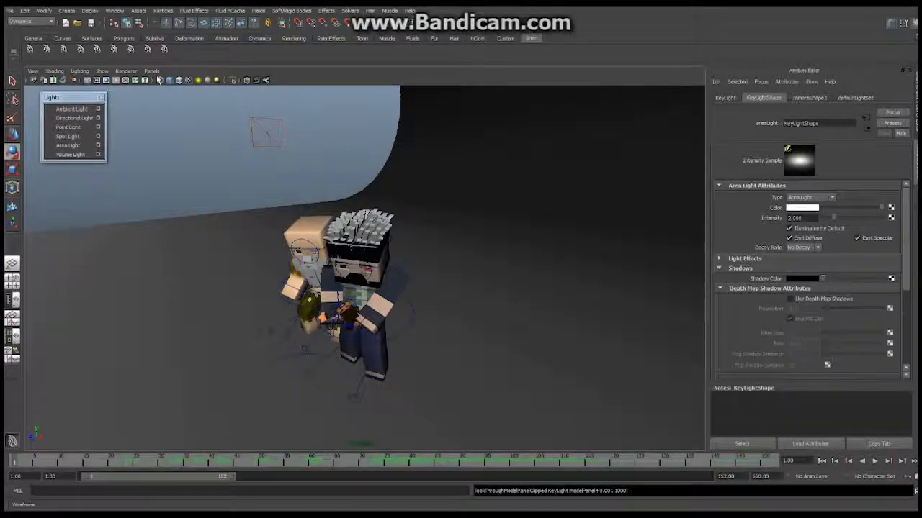
left_click(151, 72)
mouse_move(164, 81)
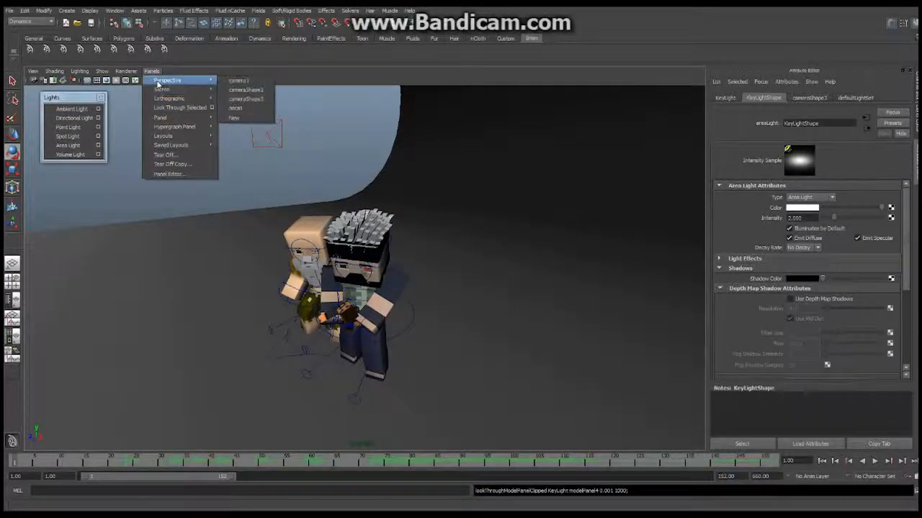
left_click(239, 82)
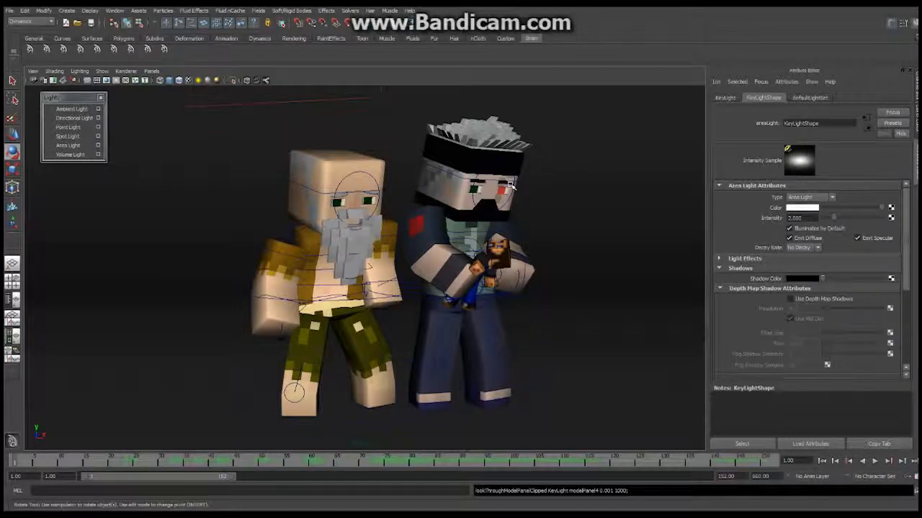
Select the fill light above the characters, view its placement in the perspective view, and return to the camera1 view
left_click(339, 100)
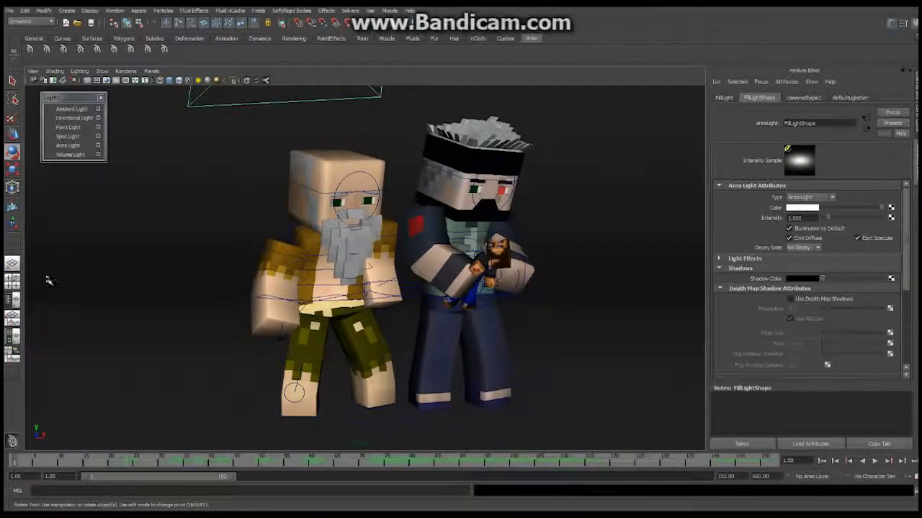
left_click(13, 264)
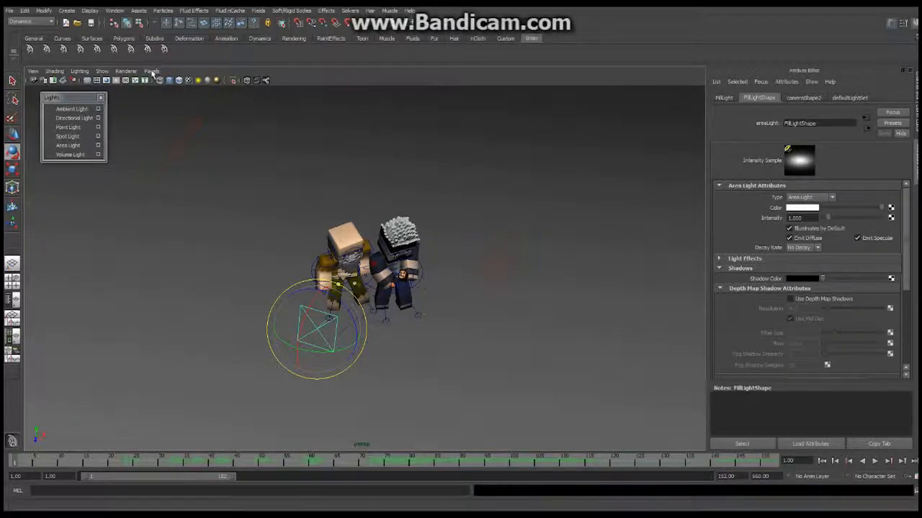
left_click(151, 71)
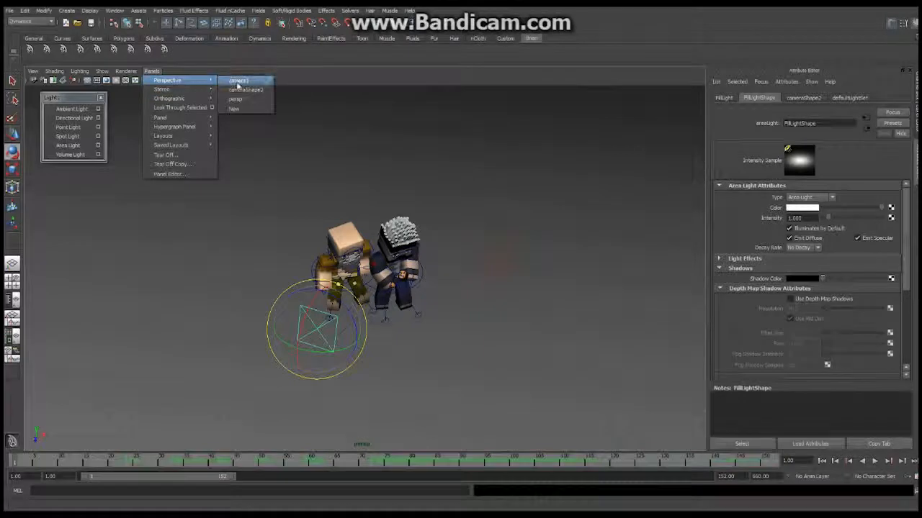
left_click(241, 88)
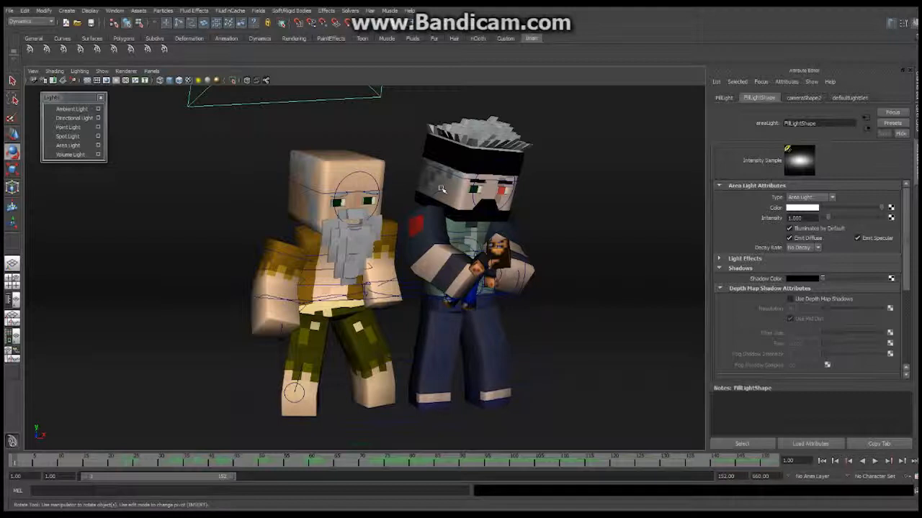
Select the rim light behind the characters in the perspective view, check its placement and intensity, and return to the camera1 view
left_click(12, 264)
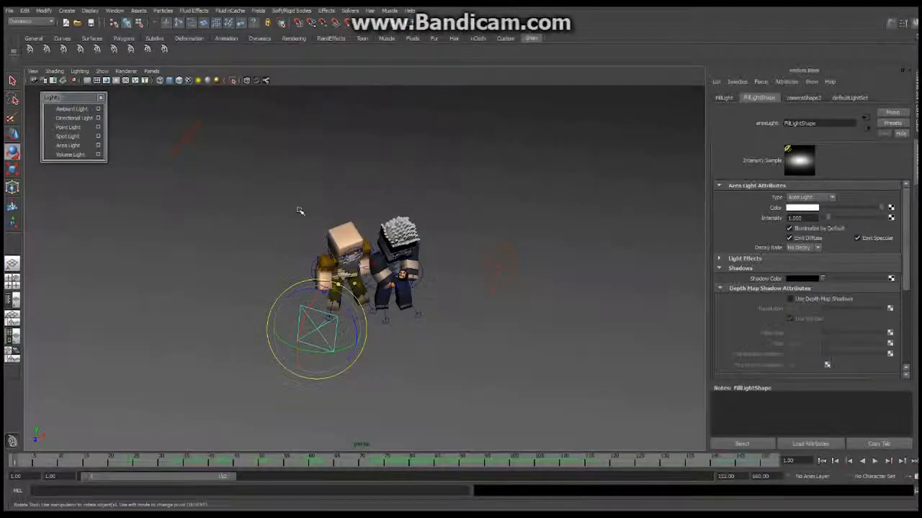
left_click(192, 134)
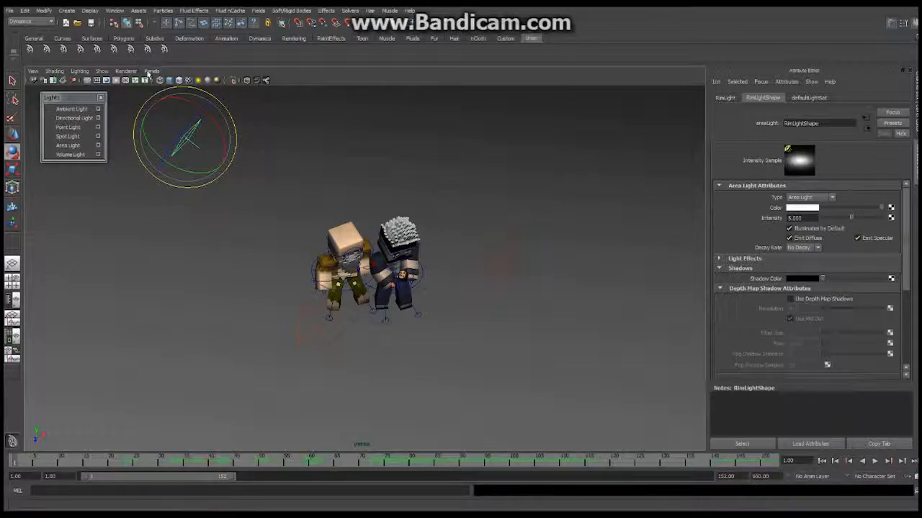
left_click(151, 71)
mouse_move(156, 81)
left_click(238, 81)
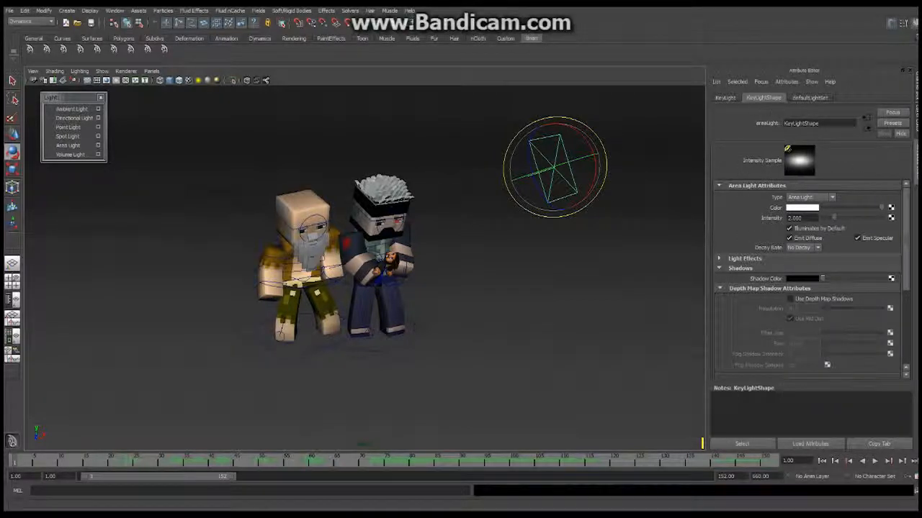
Set the key light's decay rate to Cubic
left_click(805, 209)
left_click(821, 248)
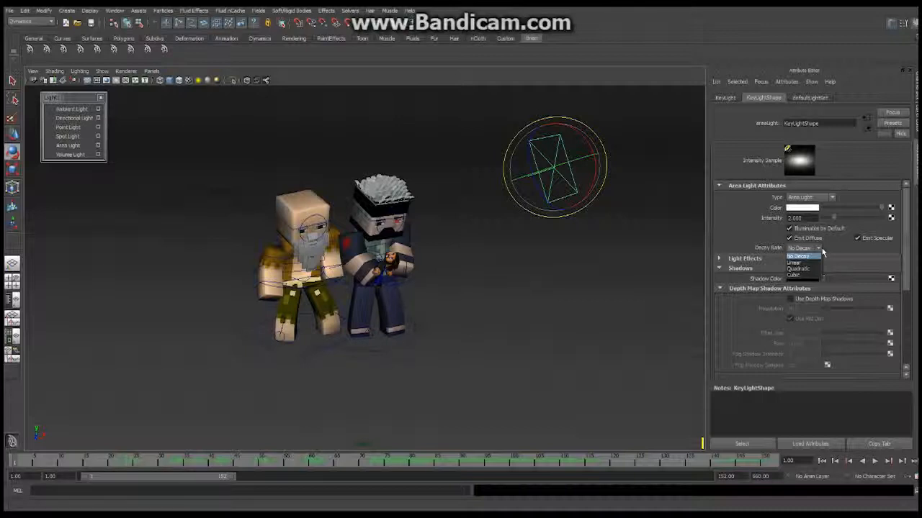
left_click(795, 275)
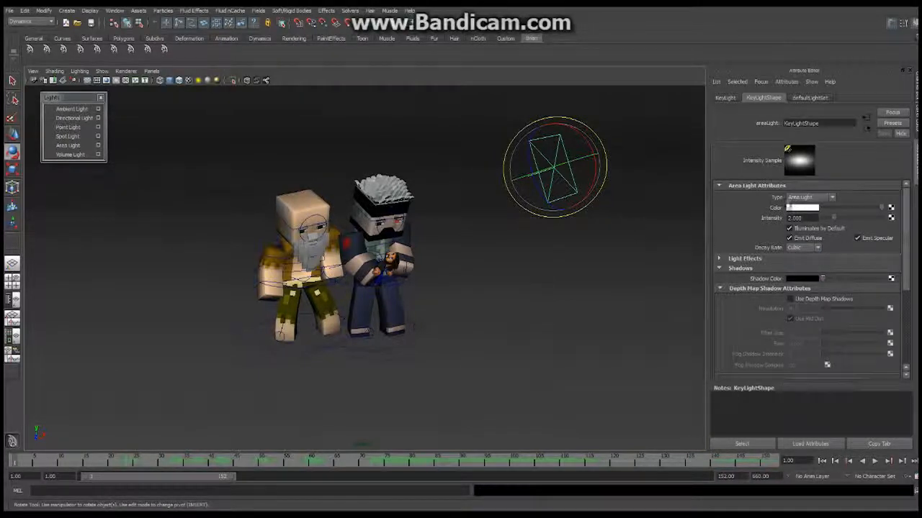
Render the characters through camera1 with mental ray to check the Cubic decay, and close the render
left_click(152, 71)
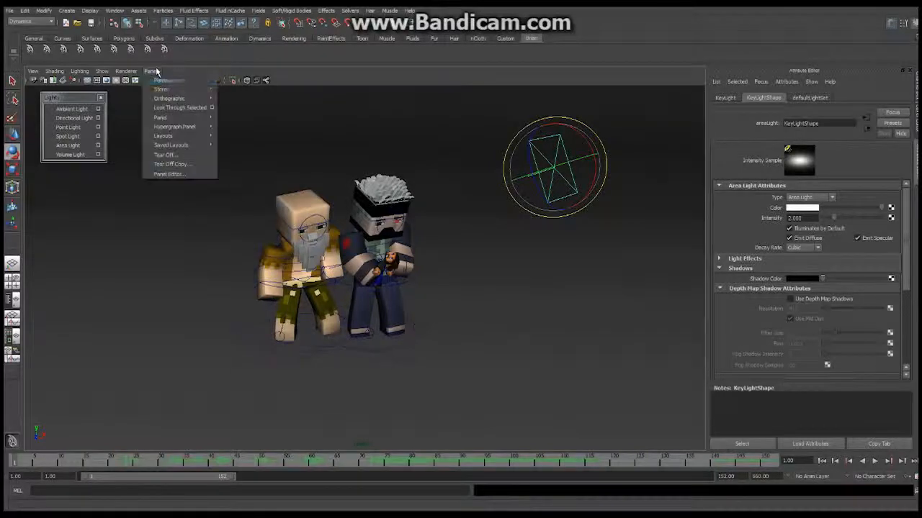
mouse_move(173, 82)
left_click(239, 81)
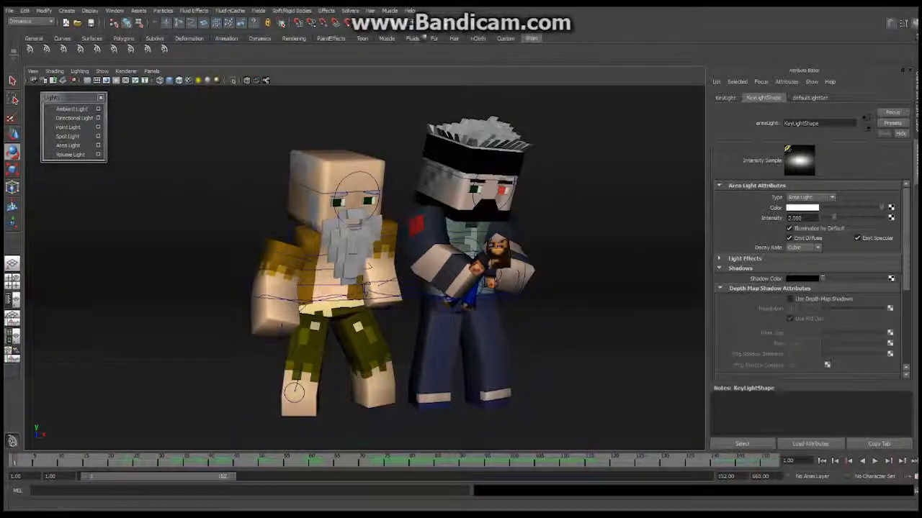
left_click(421, 27)
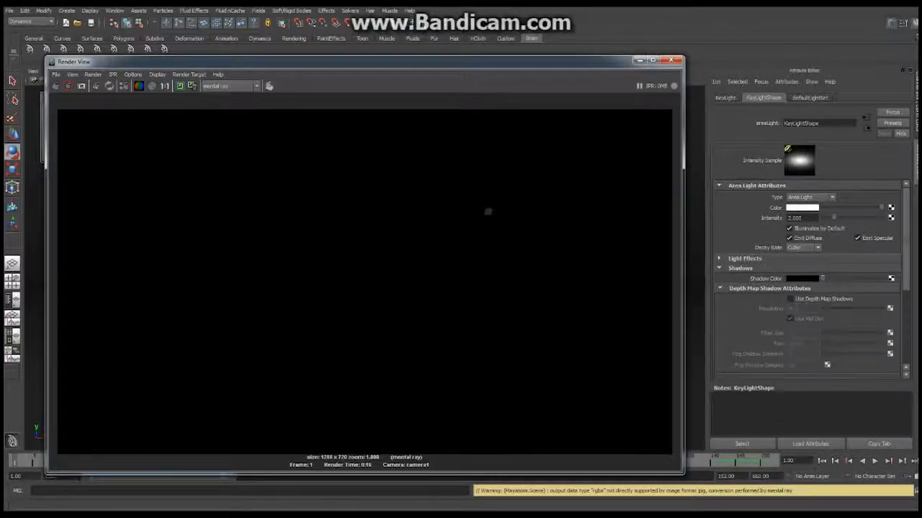
left_click(672, 59)
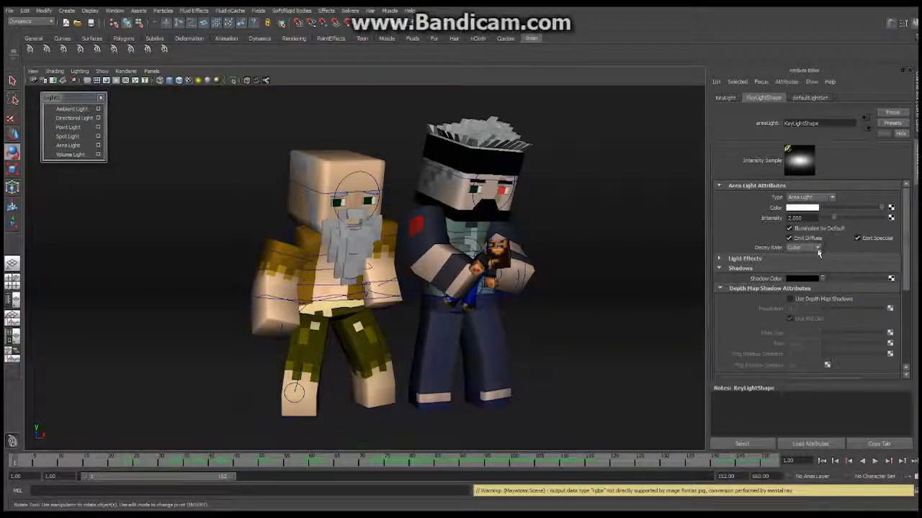
Try the Quadratic and Linear decay rates on the key light
left_click(813, 248)
left_click(809, 269)
left_click(819, 247)
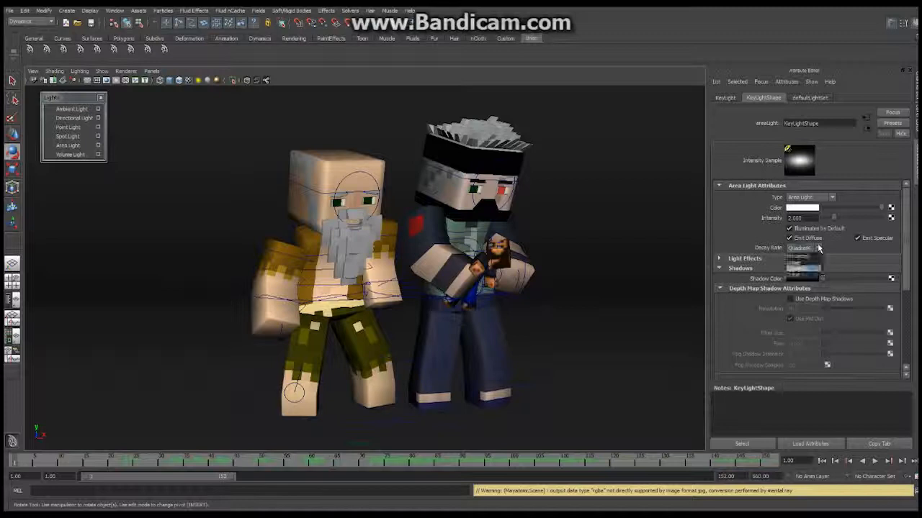
left_click(794, 262)
left_click(795, 260)
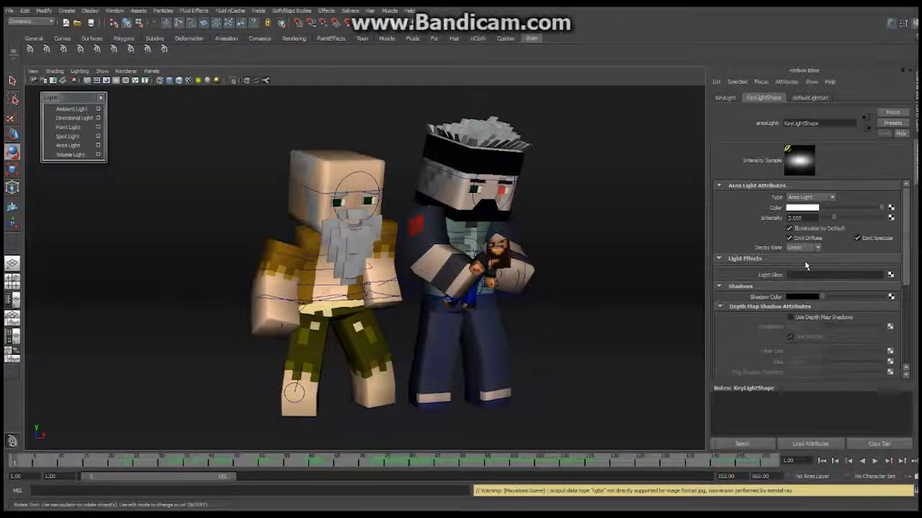
Set the key light's decay rate to No Decay and its raytrace shadow rays to 20
left_click(817, 248)
left_click(810, 256)
left_click_drag(906, 211, 910, 316)
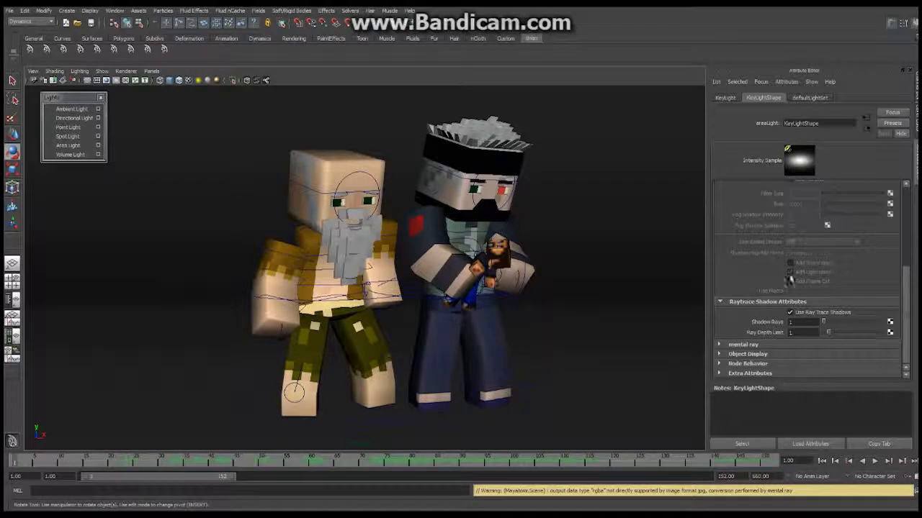
left_click_drag(906, 271, 908, 241)
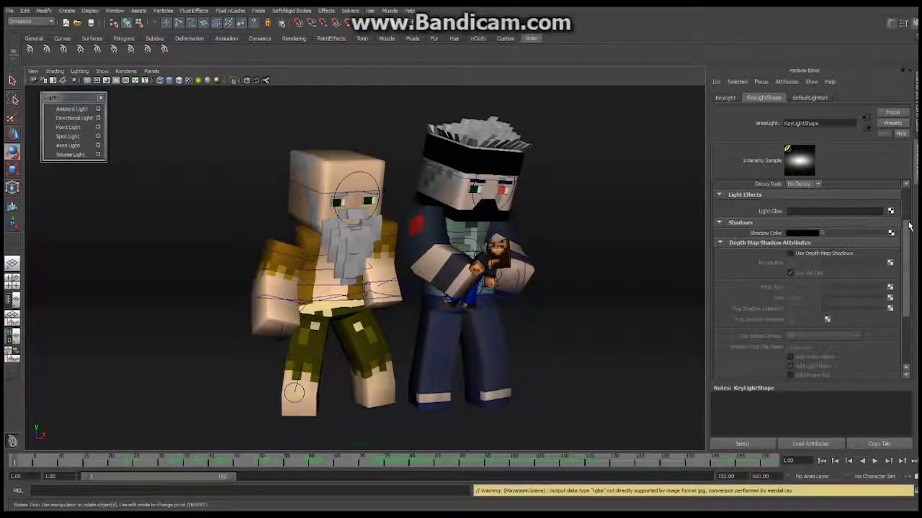
left_click_drag(909, 226, 908, 273)
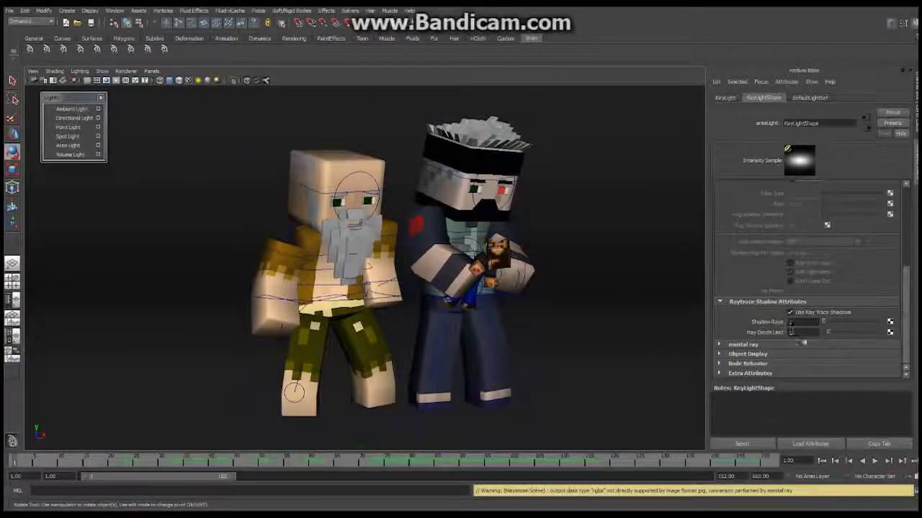
left_click(789, 322)
type("20")
key("Return")
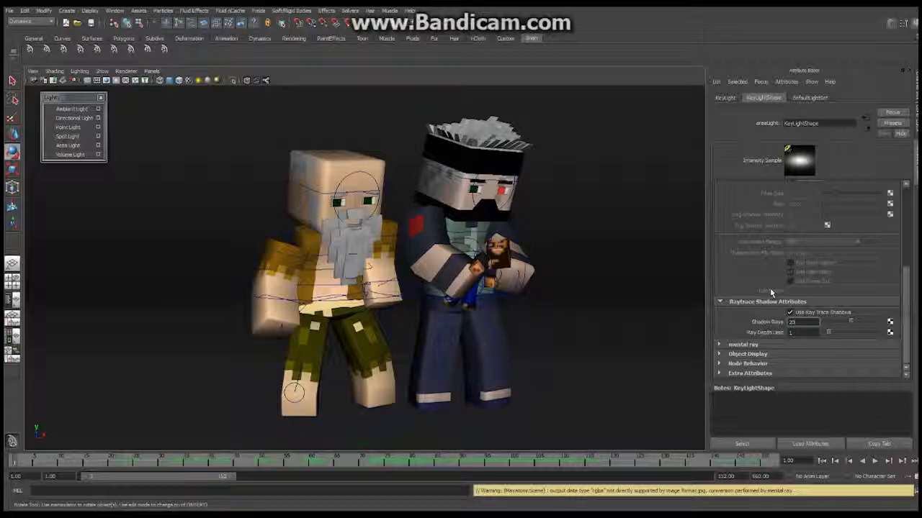
left_click_drag(907, 286, 906, 206)
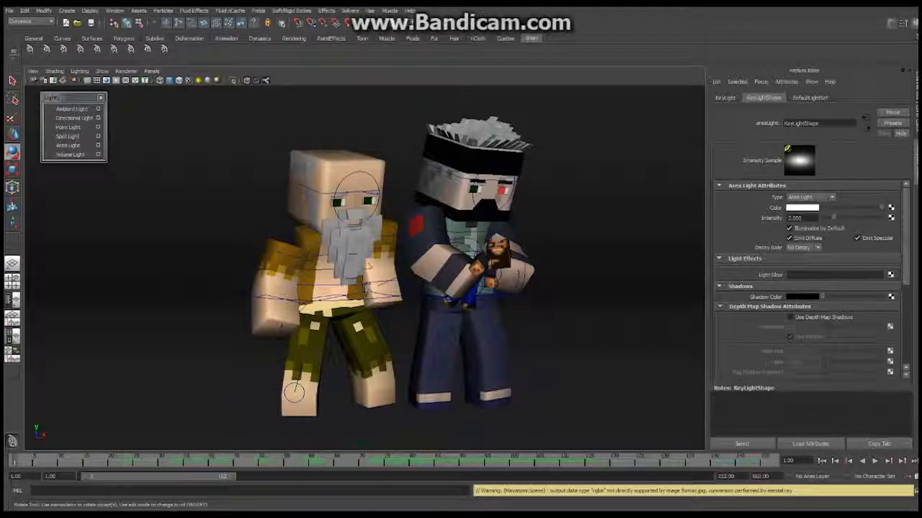